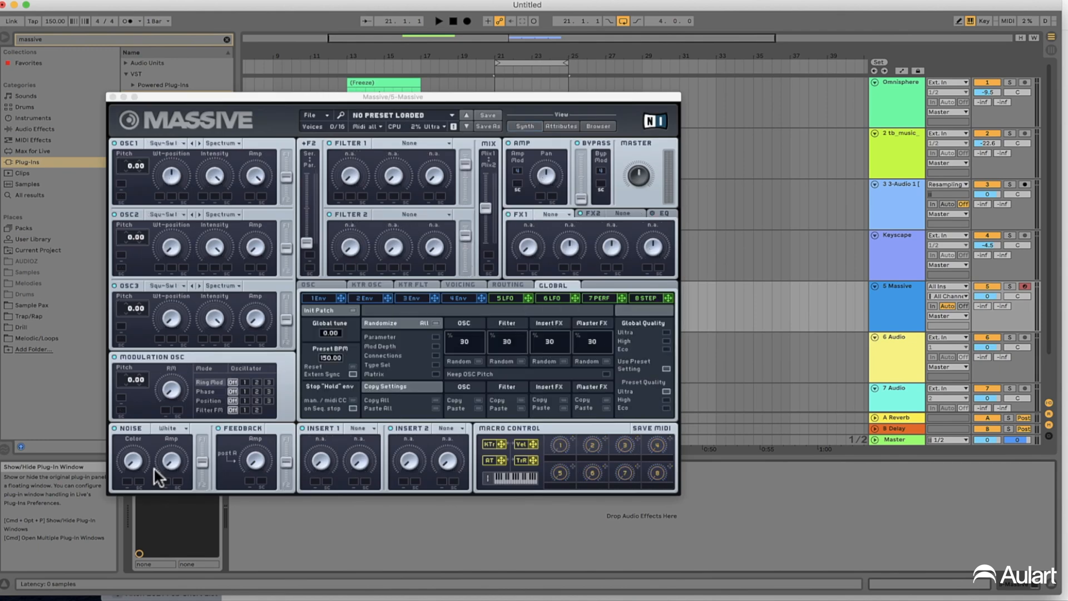
# Move the Massive window clear of the browser and select the Square-Saw I wavetable for OSC1
pyautogui.click(247, 96)
pyautogui.moveTo(246, 96); pyautogui.dragTo(569, 133)
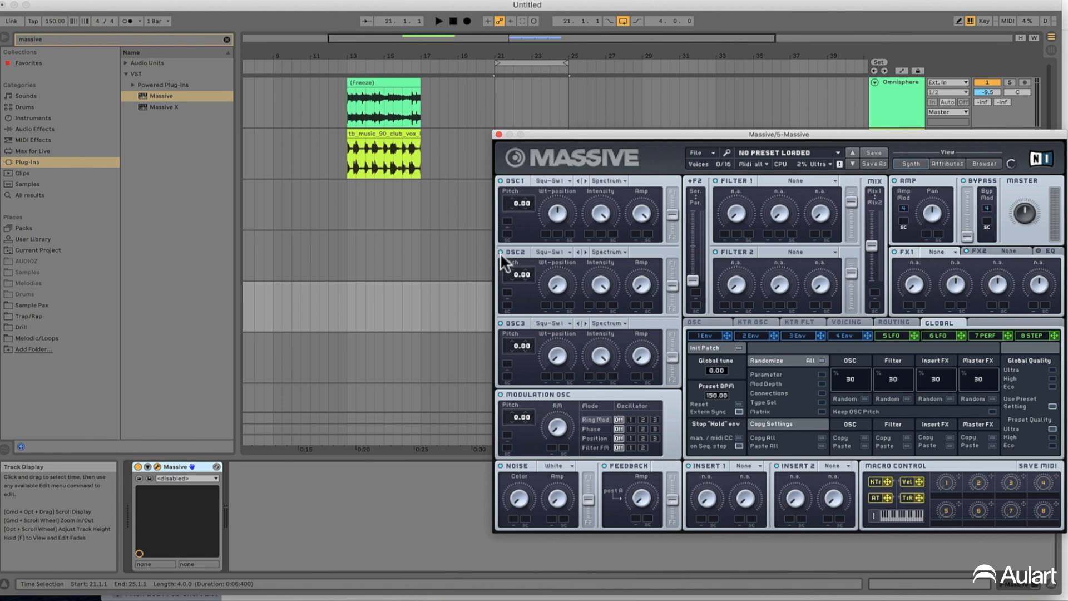
pyautogui.click(555, 181)
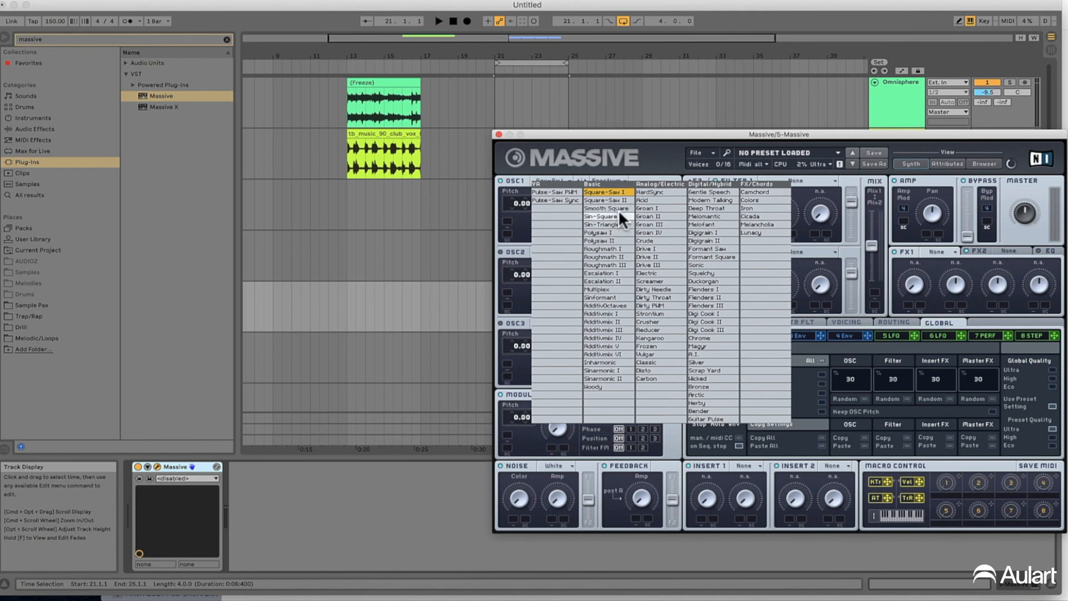
pyautogui.click(617, 191)
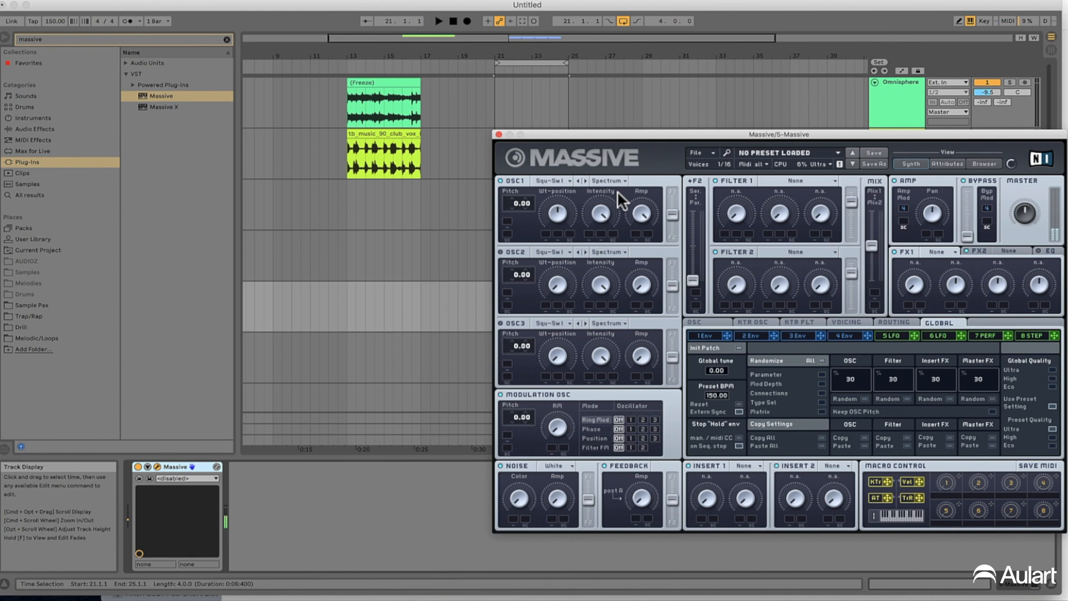
# Shape envelope 4 with a short attack and a decay falling to zero level, and audition the sound over the loop
pyautogui.click(702, 335)
pyautogui.click(758, 335)
pyautogui.click(802, 335)
pyautogui.click(834, 337)
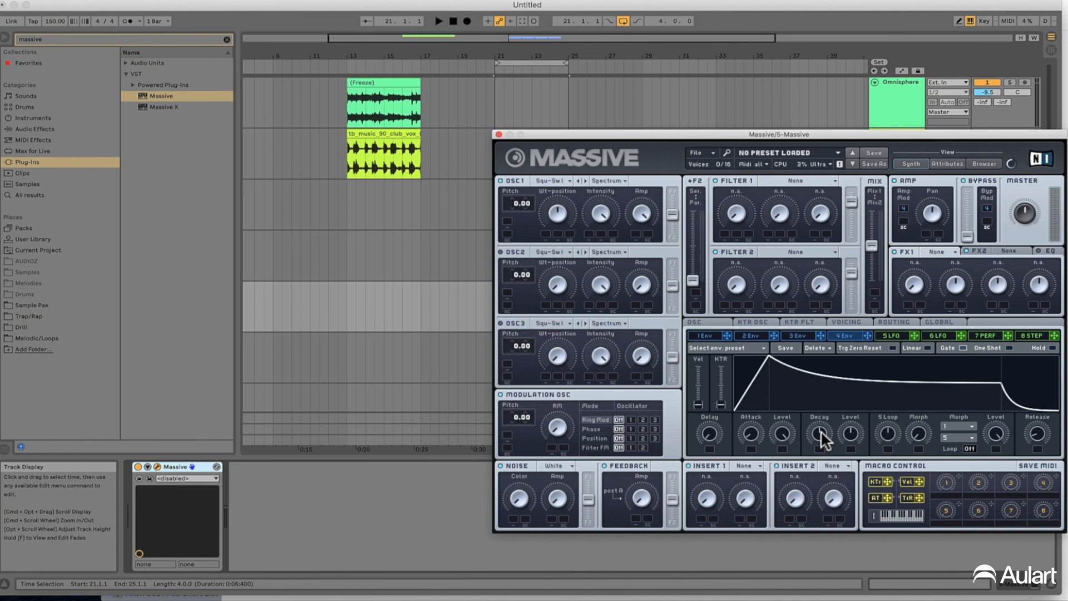
pyautogui.moveTo(820, 430); pyautogui.dragTo(854, 499)
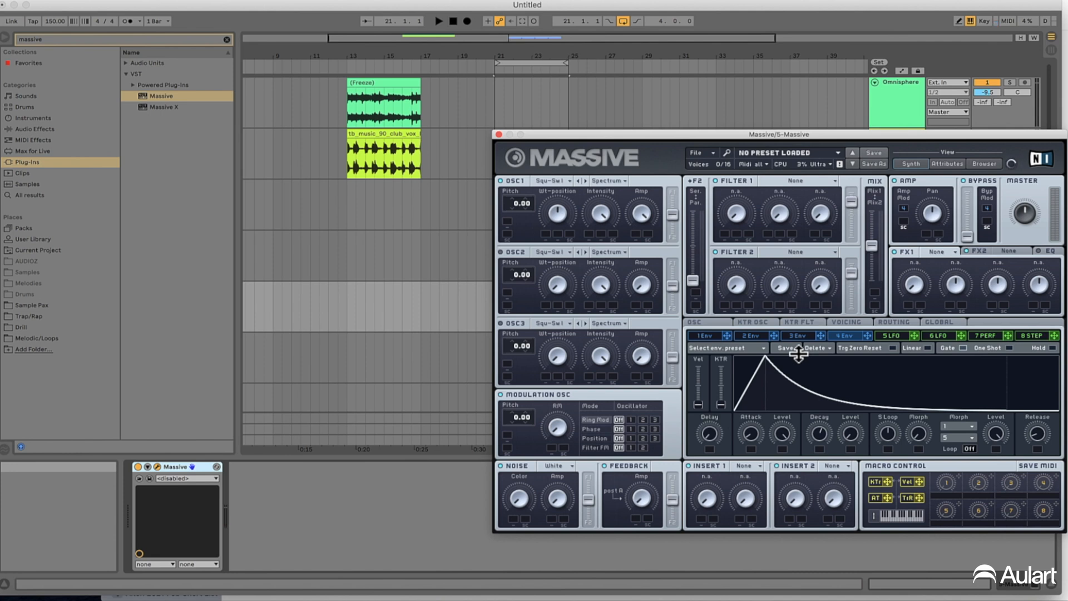
pyautogui.moveTo(746, 431); pyautogui.dragTo(756, 404)
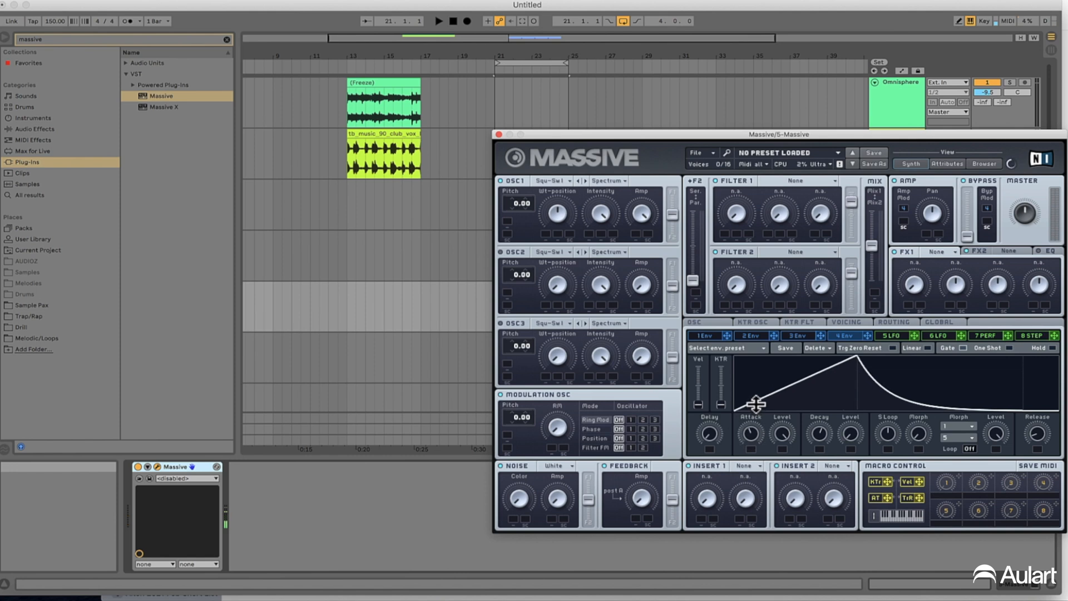
pyautogui.moveTo(754, 440); pyautogui.dragTo(759, 500)
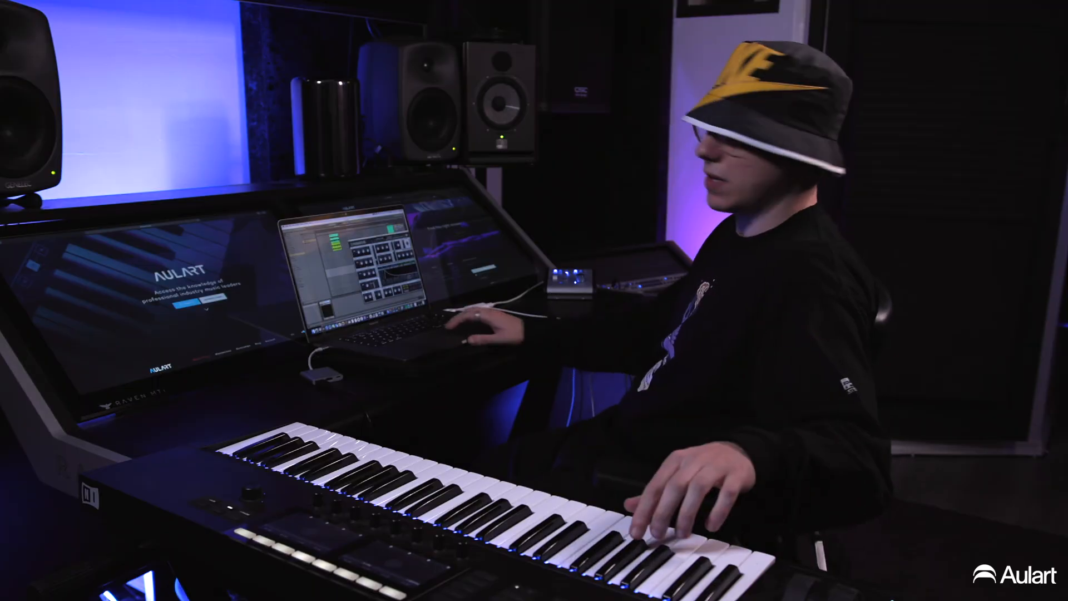
pyautogui.press('space')
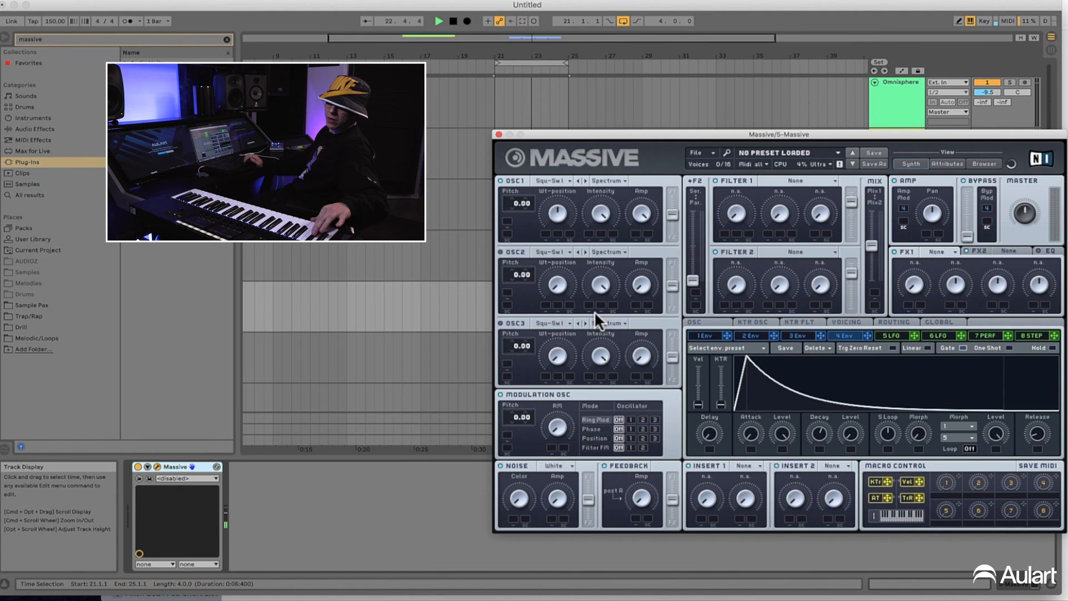
pyautogui.press('space')
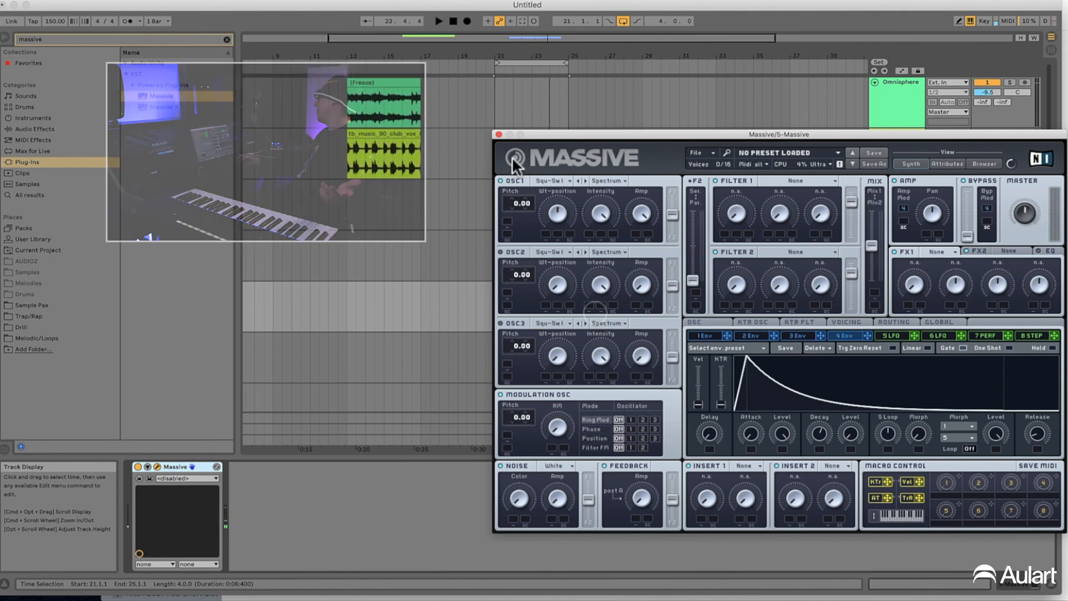
# Close the Massive window and record a MIDI part on the 5 Massive track from bar 21
pyautogui.click(498, 134)
pyautogui.click(496, 295)
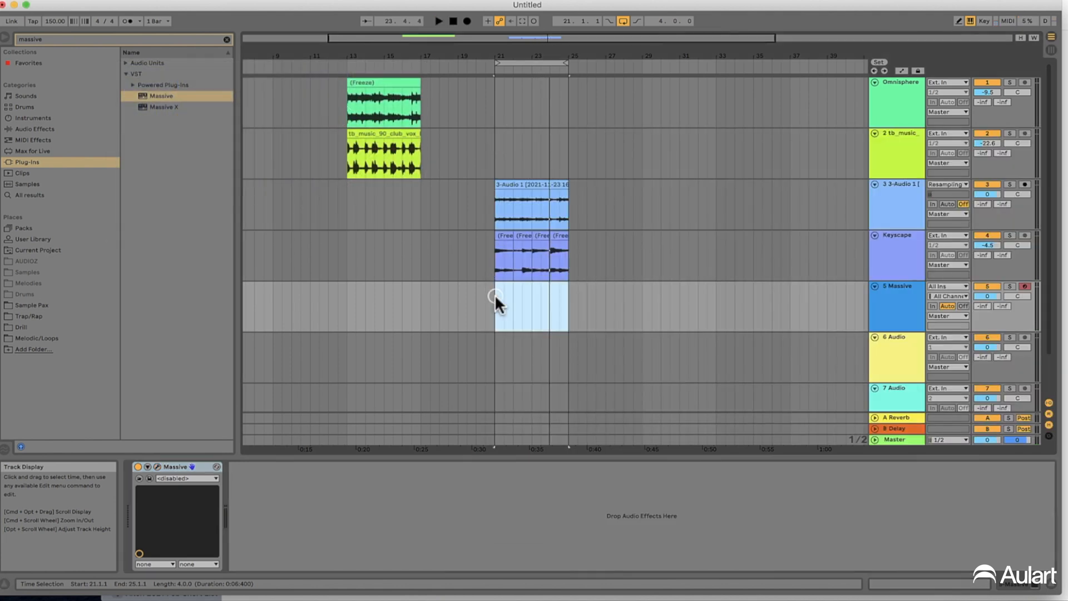
pyautogui.click(466, 20)
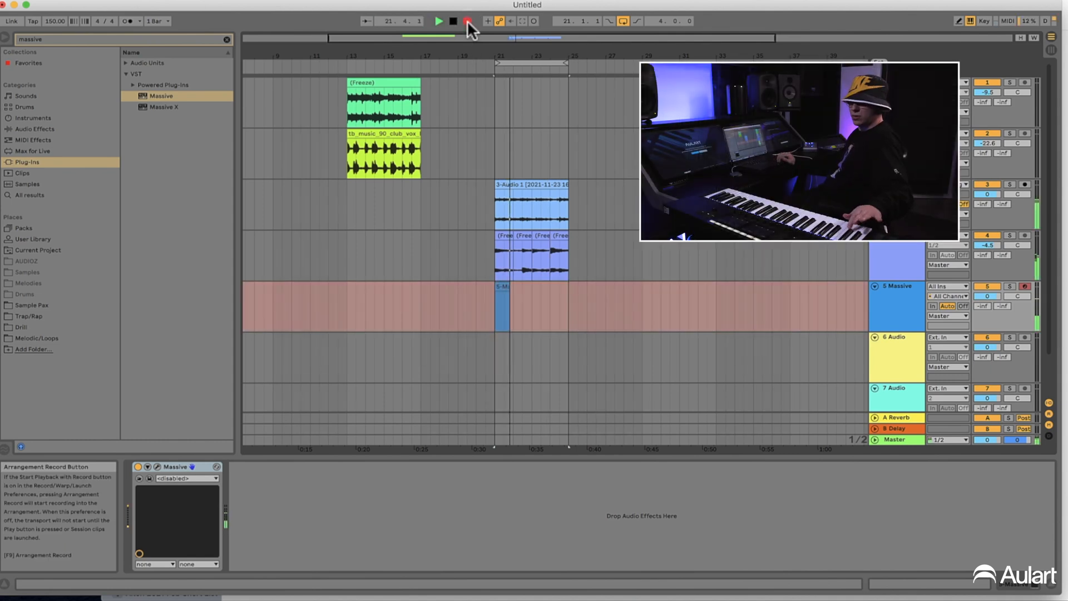
pyautogui.press('space')
# Duplicate the recorded two-bar Massive clip to fill bars 21 to 25, and select the whole four-bar range
pyautogui.click(531, 308)
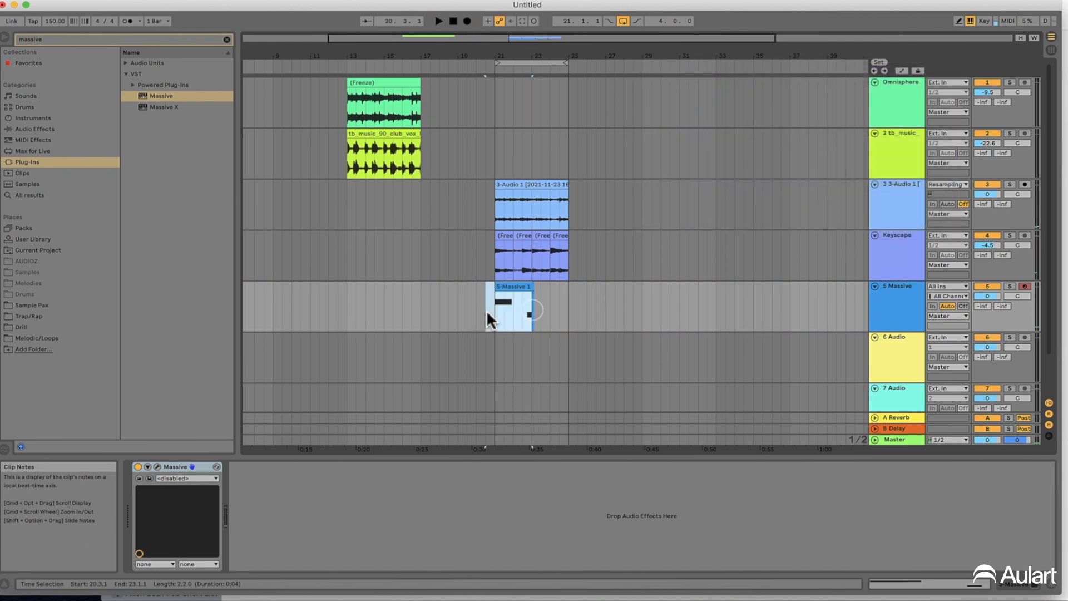
pyautogui.press('super+d')
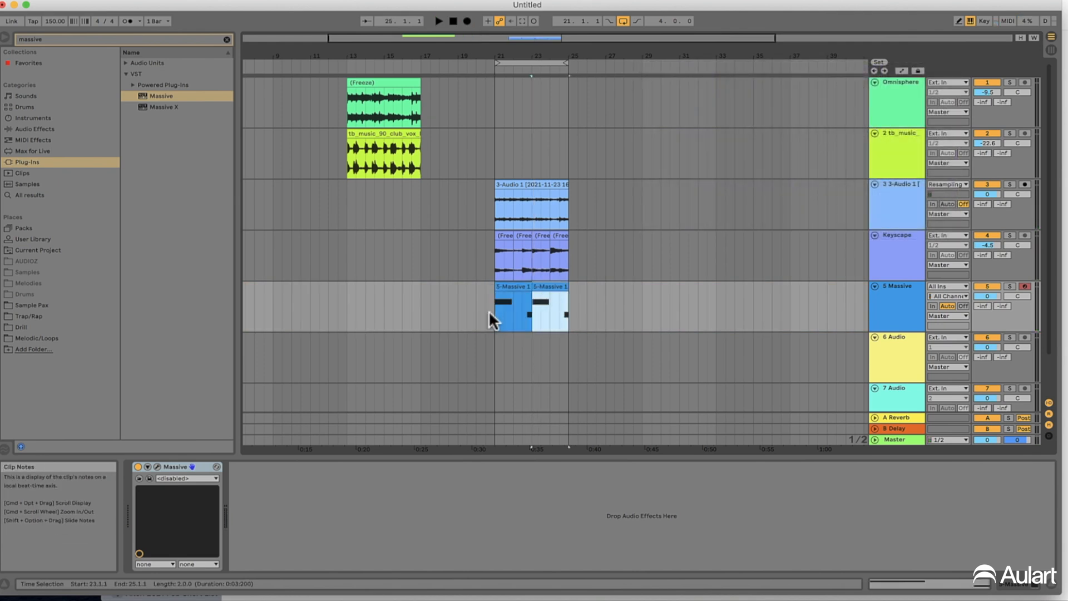
pyautogui.moveTo(493, 304); pyautogui.dragTo(570, 314)
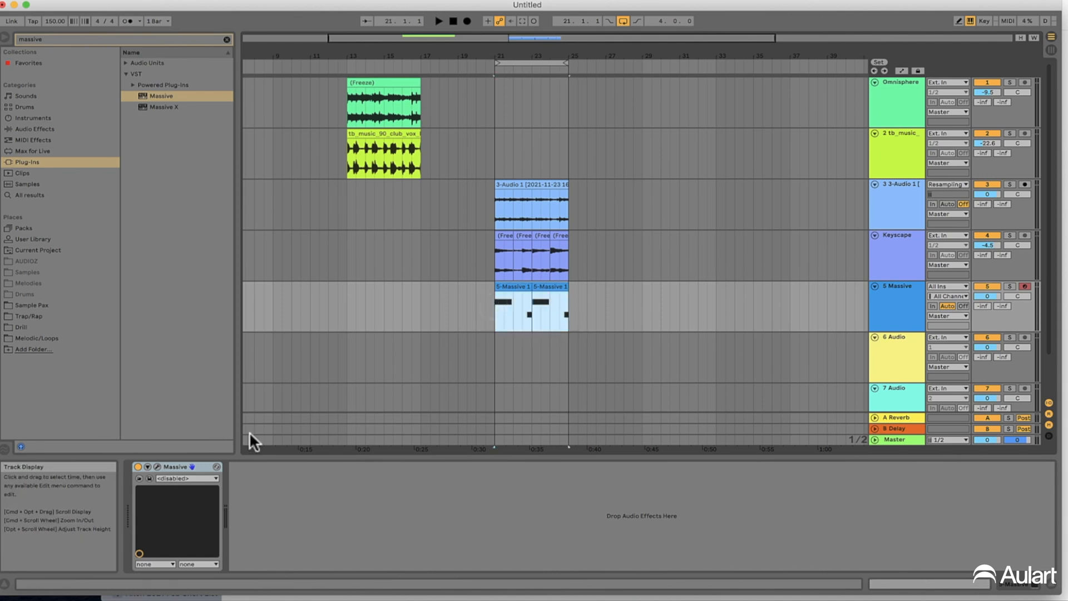
# Reopen the Massive window and examine the available Filter 1 types and FX1 effects
pyautogui.click(159, 465)
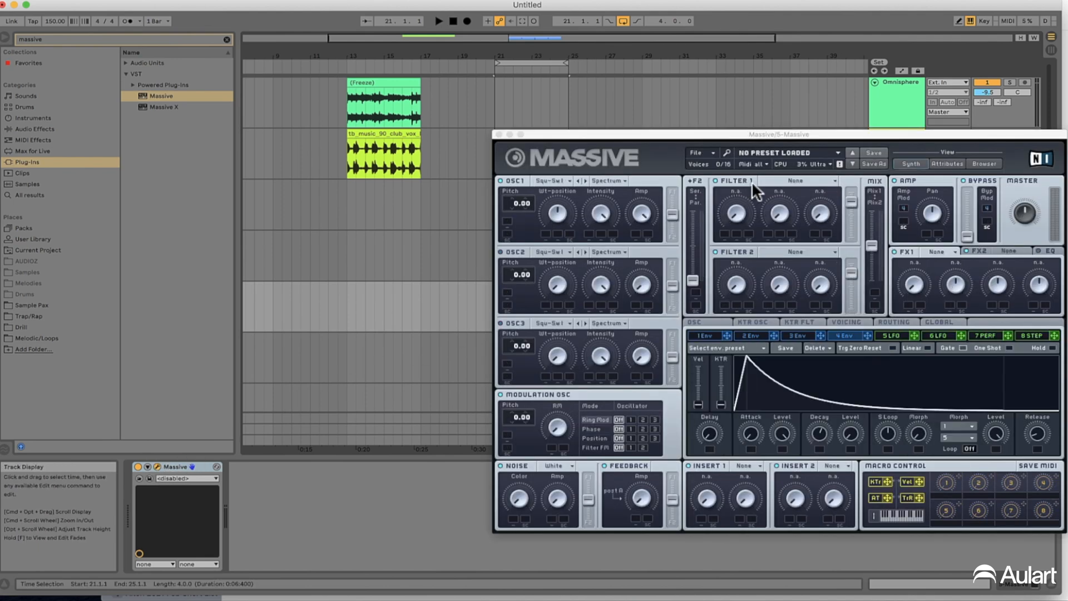
pyautogui.click(794, 178)
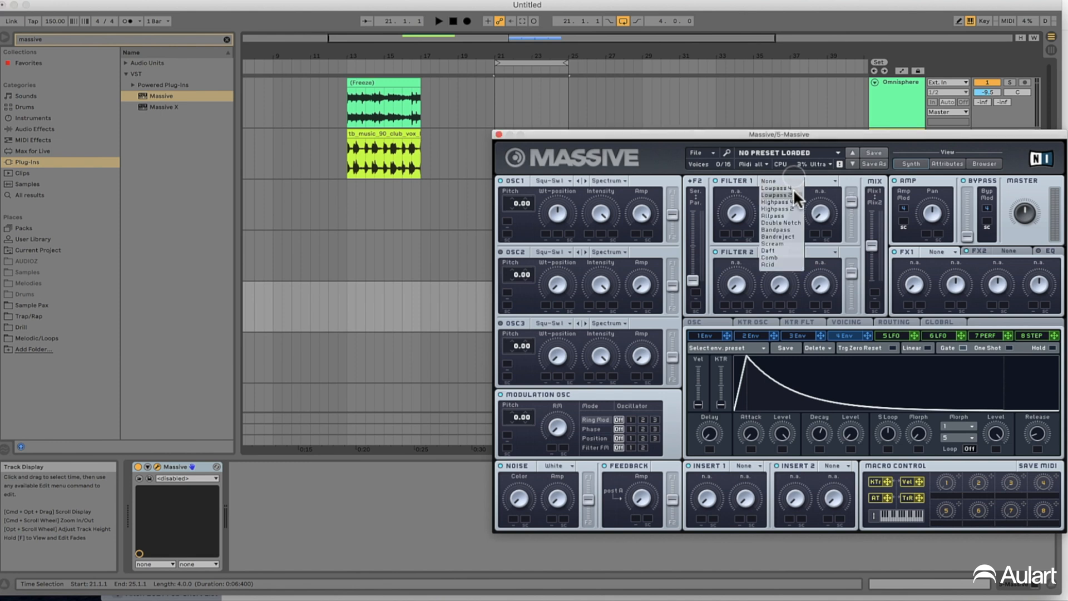
pyautogui.click(908, 137)
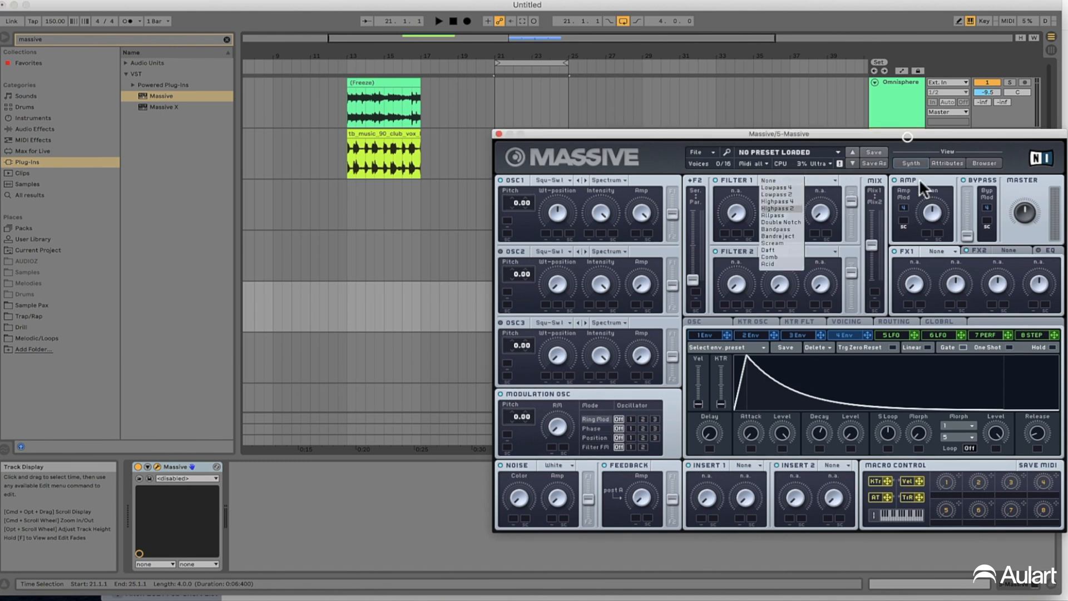
pyautogui.click(940, 250)
pyautogui.click(938, 249)
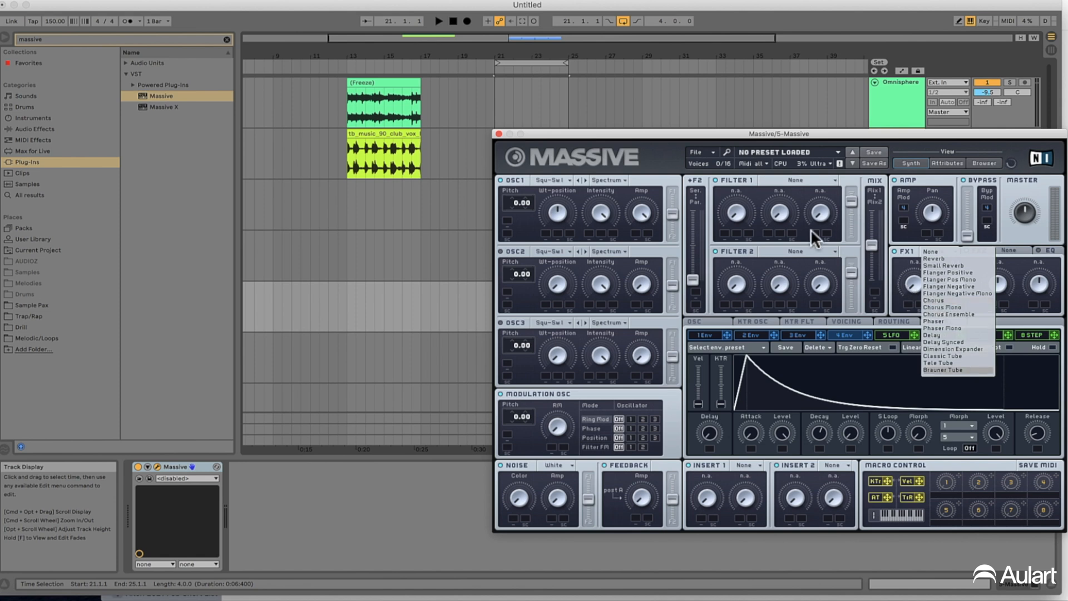
pyautogui.click(647, 140)
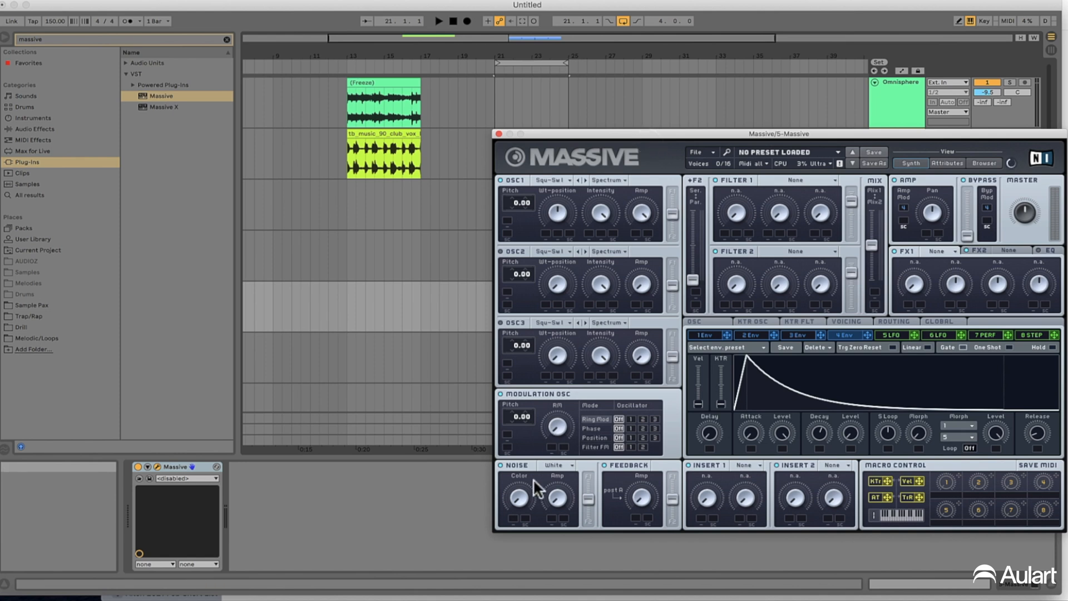
# Set Filter 1 to Lowpass 4, adjust its cutoff and modulate the cutoff with envelope 4 while playing the loop
pyautogui.moveTo(780, 132); pyautogui.dragTo(641, 128)
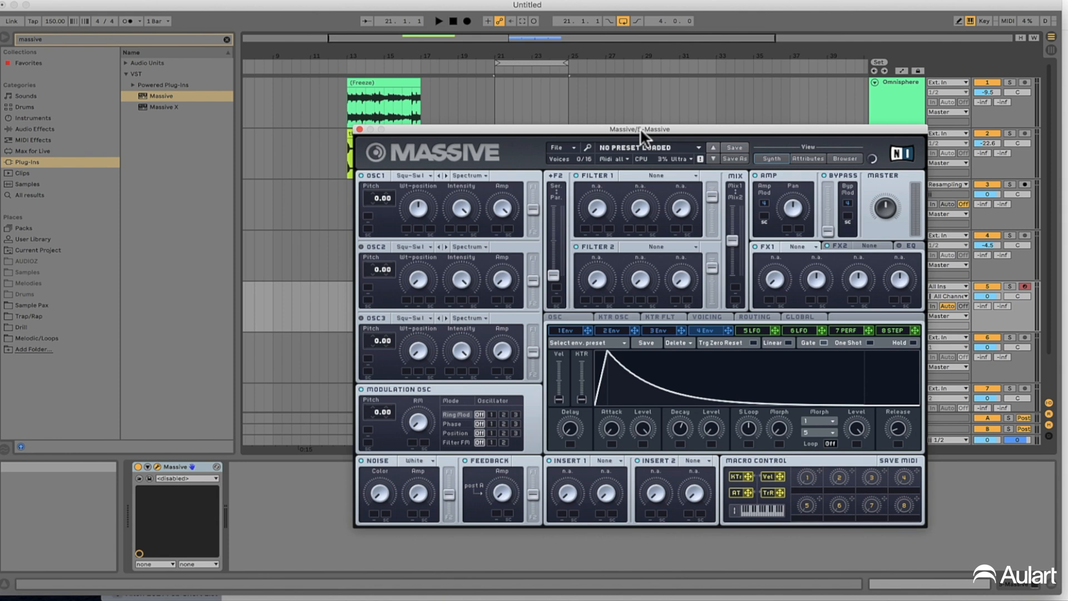
pyautogui.press('space')
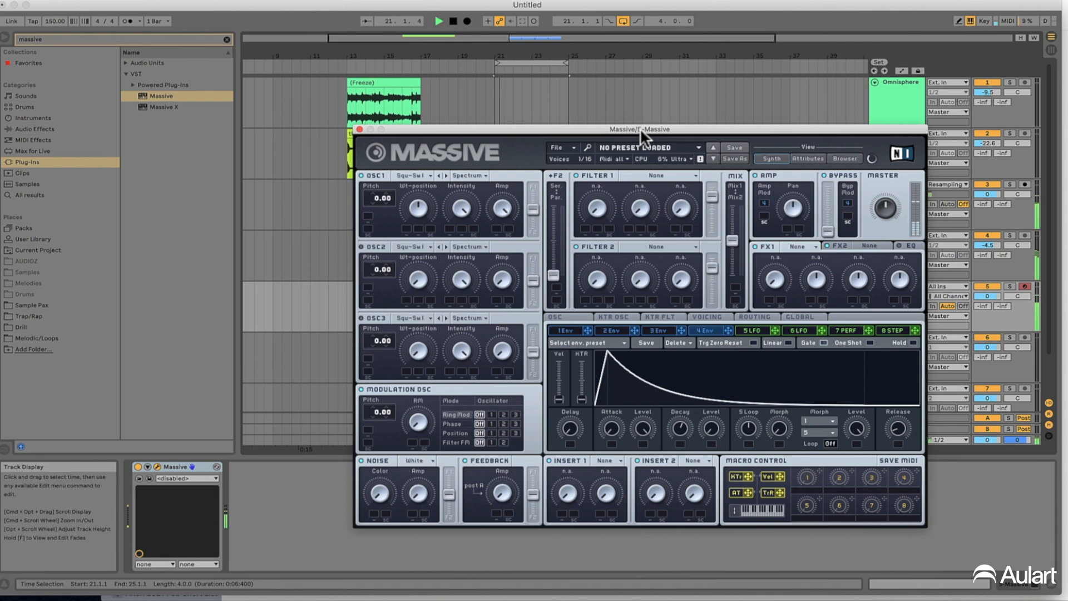
pyautogui.click(672, 174)
pyautogui.click(640, 183)
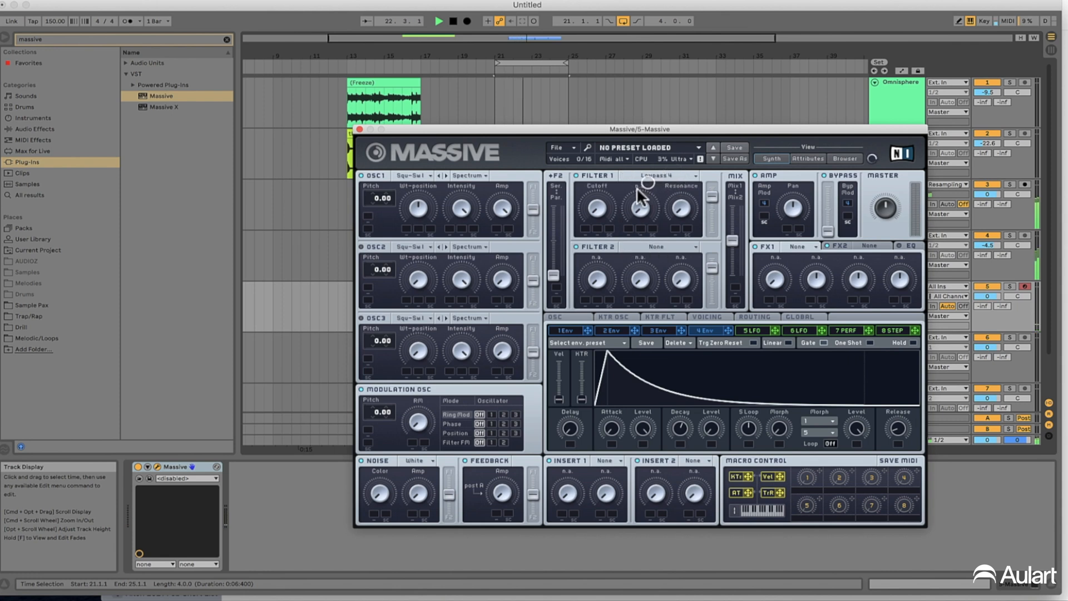
pyautogui.moveTo(600, 192); pyautogui.dragTo(598, 181)
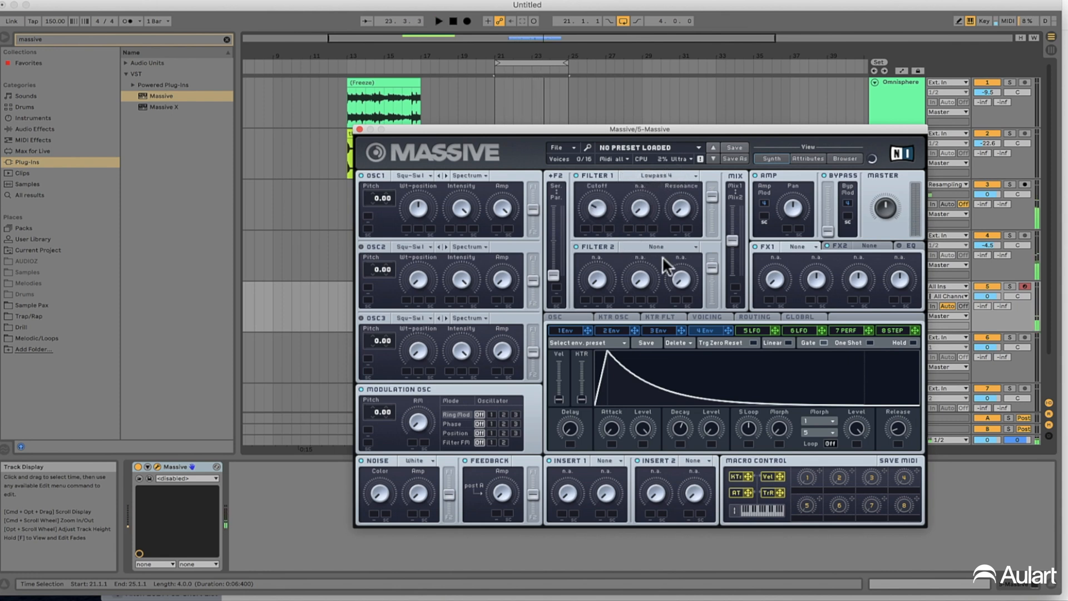
pyautogui.moveTo(727, 331); pyautogui.dragTo(584, 226)
pyautogui.press('space')
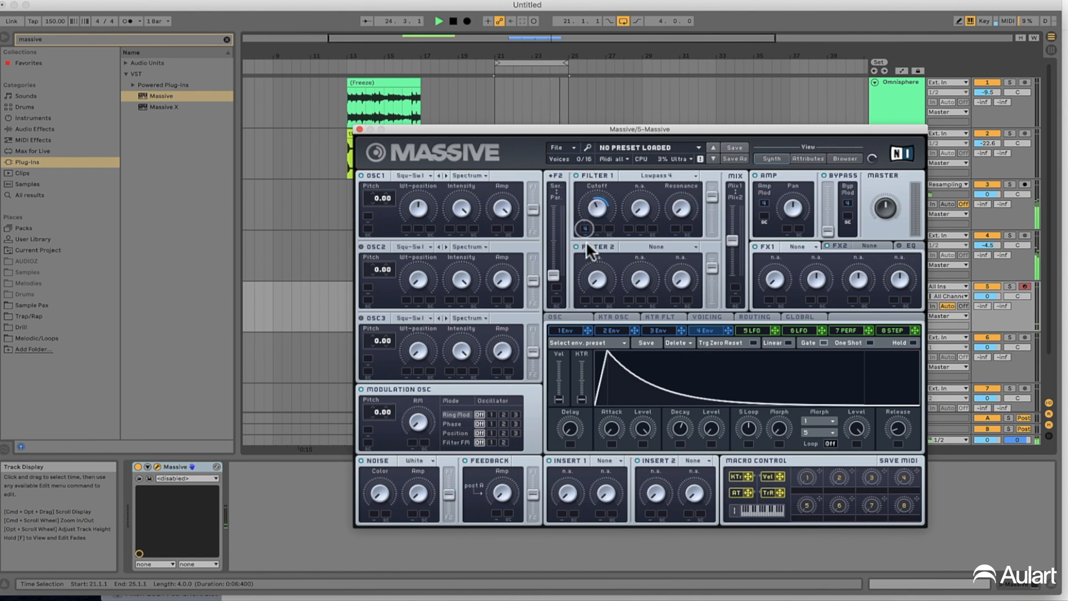
# Route OSC1 fully into Filter 1 and raise envelope 4's decay level for a sustained tone, checking it in playback
pyautogui.moveTo(533, 207); pyautogui.dragTo(534, 88)
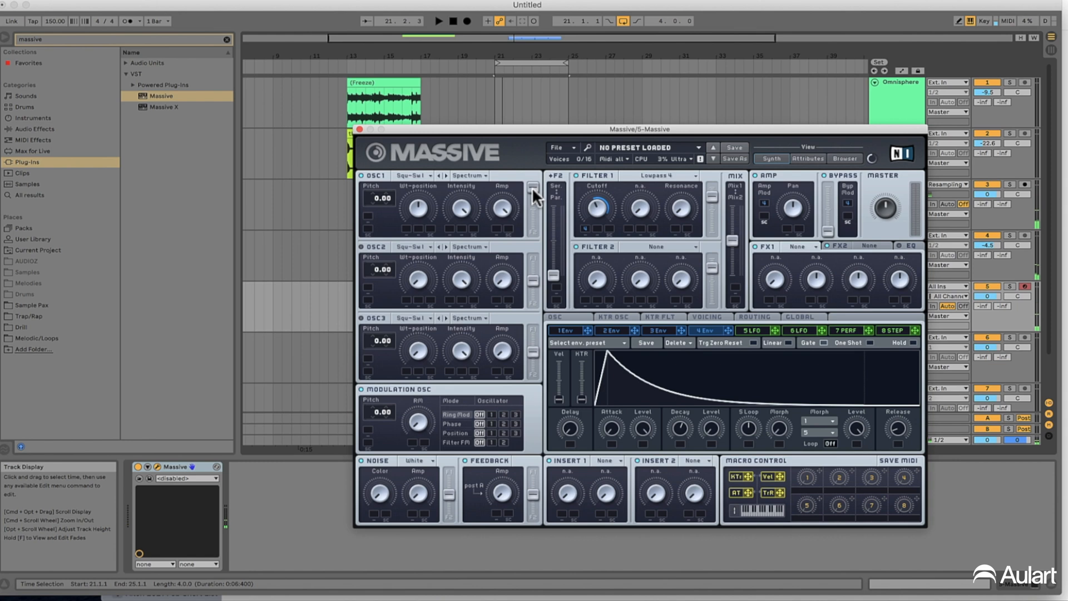
pyautogui.moveTo(531, 187); pyautogui.dragTo(535, 223)
pyautogui.moveTo(535, 271); pyautogui.dragTo(565, 0)
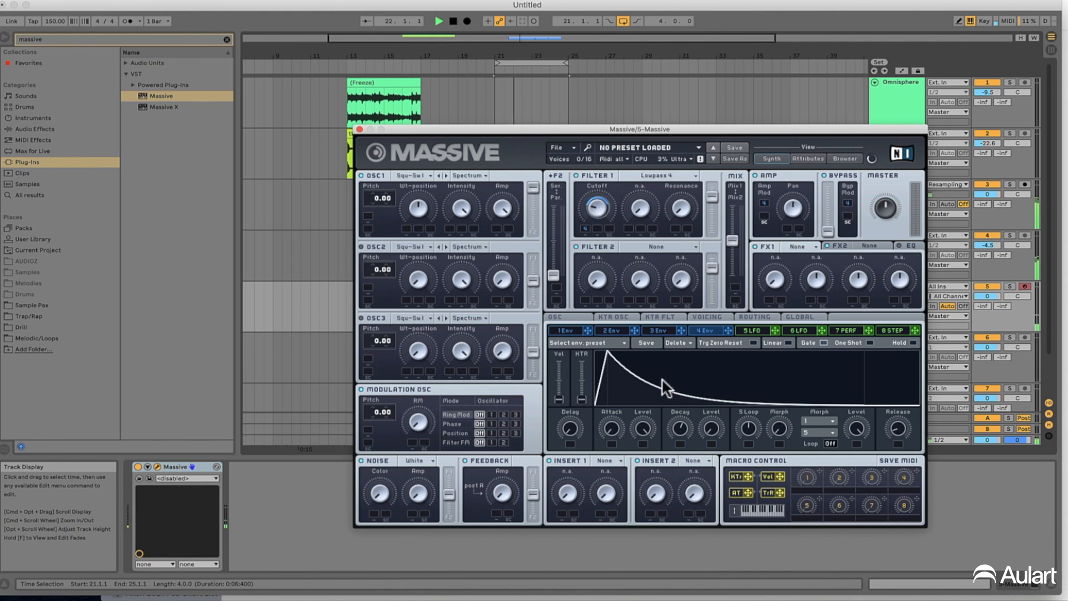
pyautogui.moveTo(684, 428); pyautogui.dragTo(709, 394)
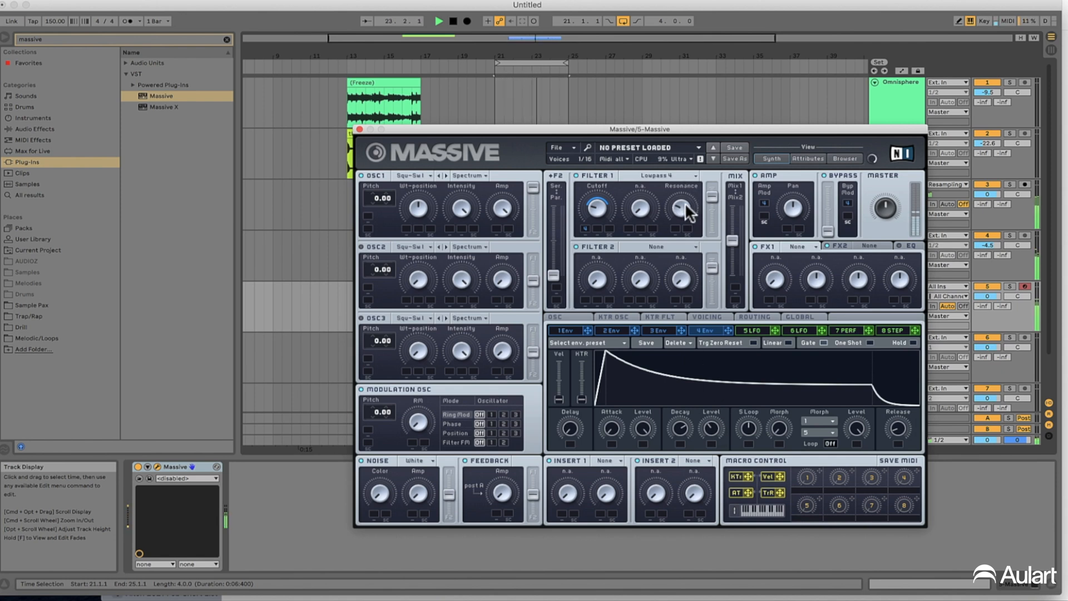
pyautogui.press('space')
# Load Classic Tube in FX1 and fine-tune its Dry/Wet amount and Filter 1's cutoff modulation while auditioning the loop
pyautogui.click(797, 247)
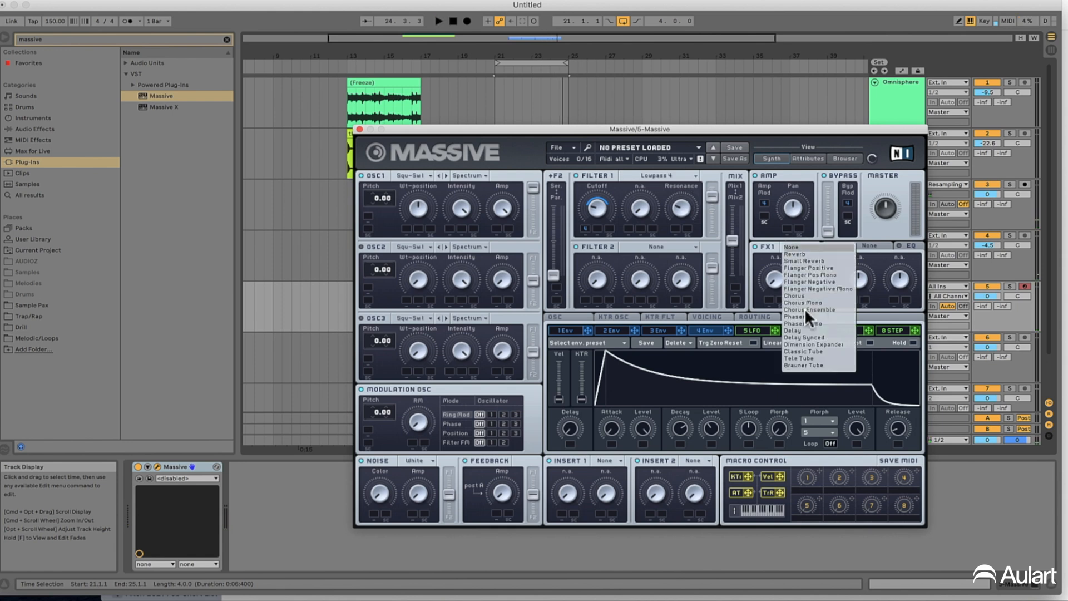
pyautogui.click(819, 351)
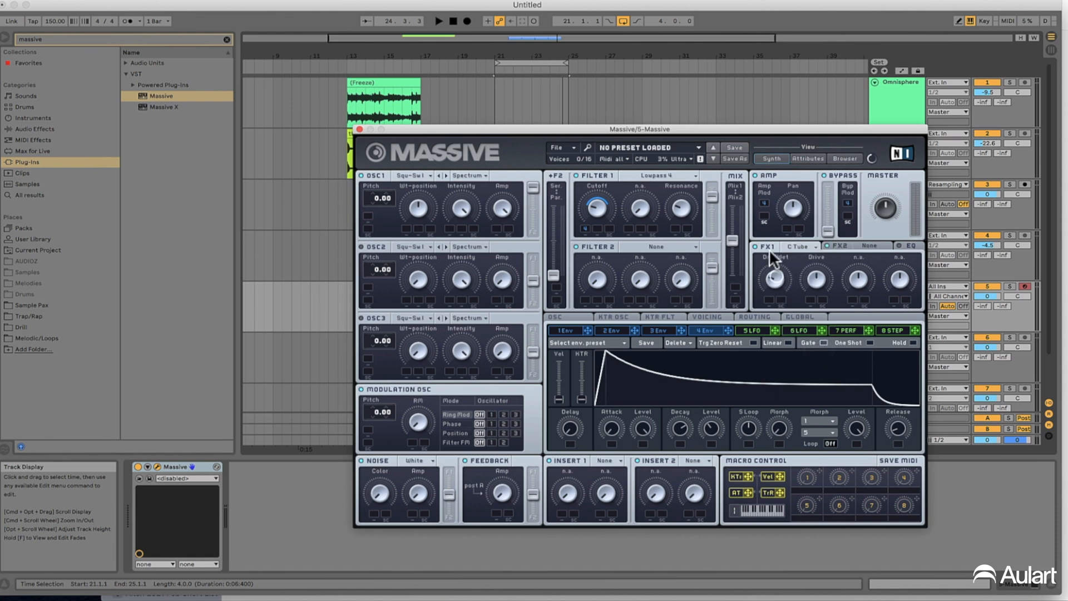
pyautogui.press('space')
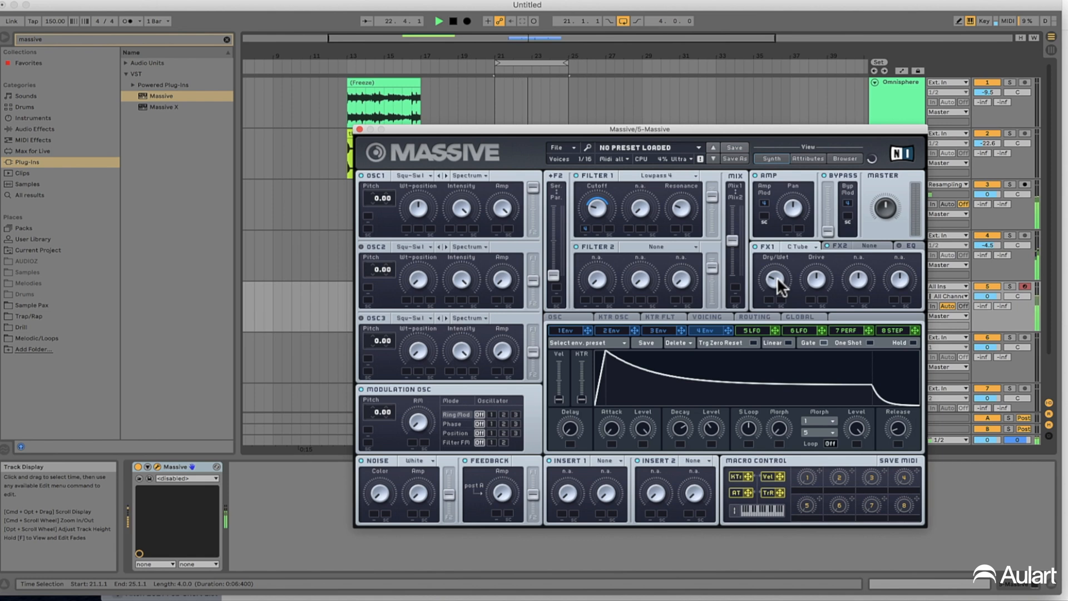
pyautogui.press('space')
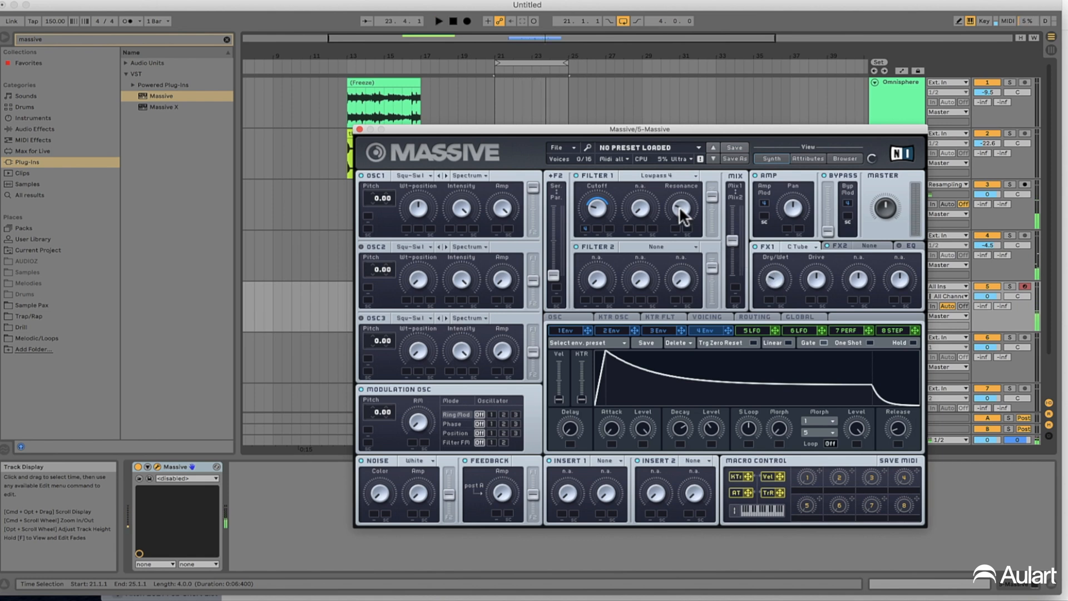
pyautogui.press('space')
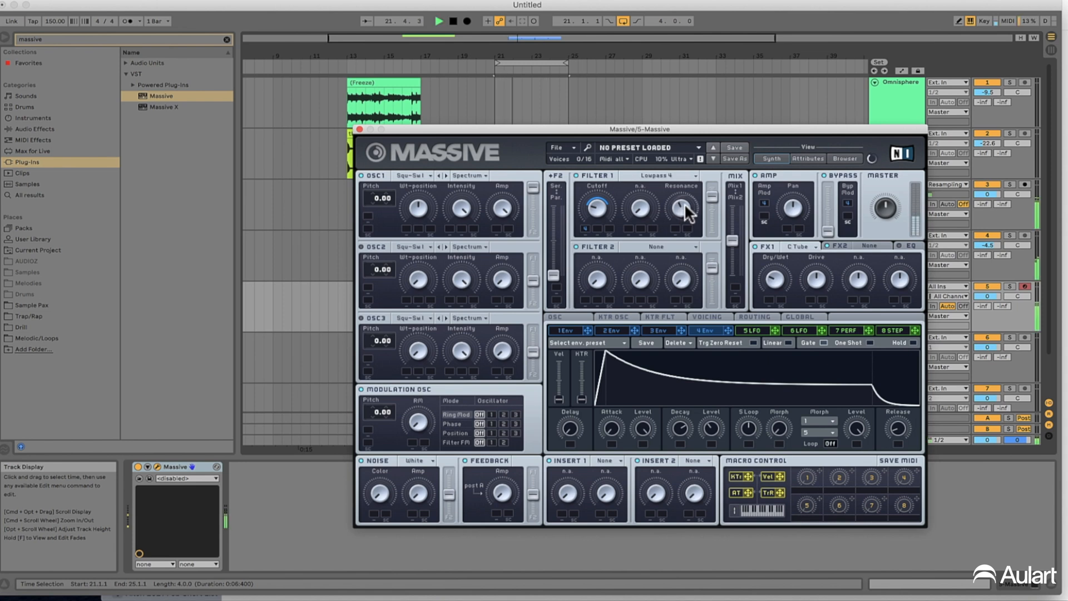
pyautogui.click(585, 228)
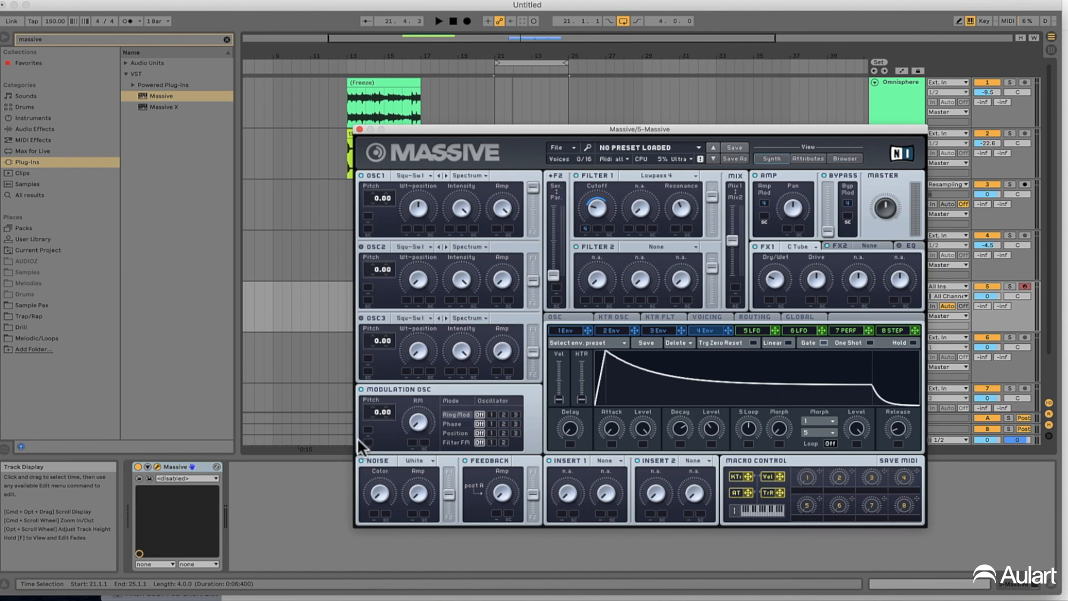
# Examine the noise types available in the Noise section
pyautogui.click(425, 460)
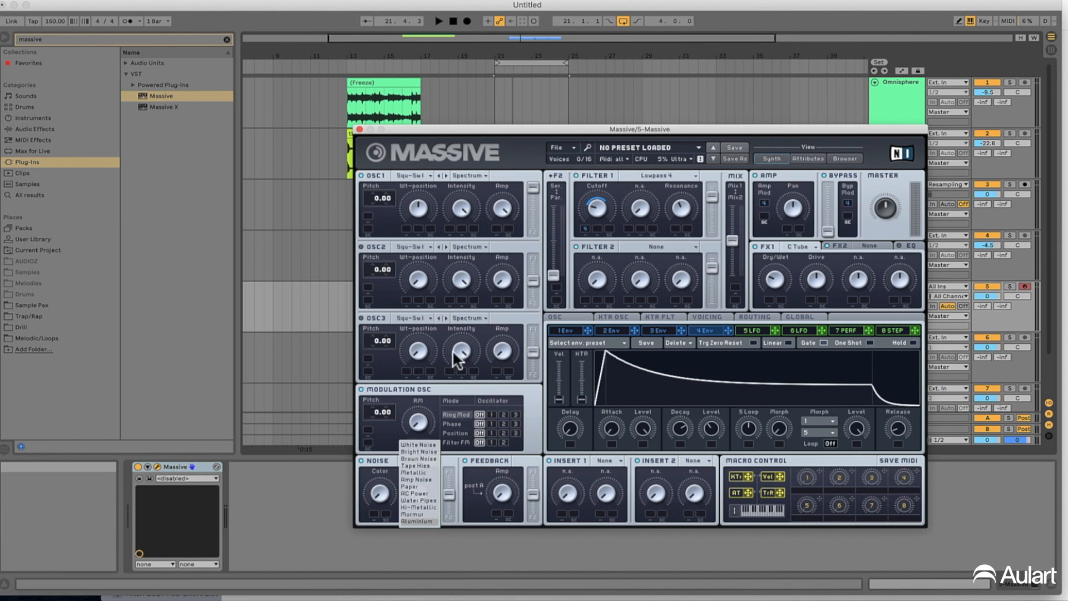
pyautogui.click(505, 137)
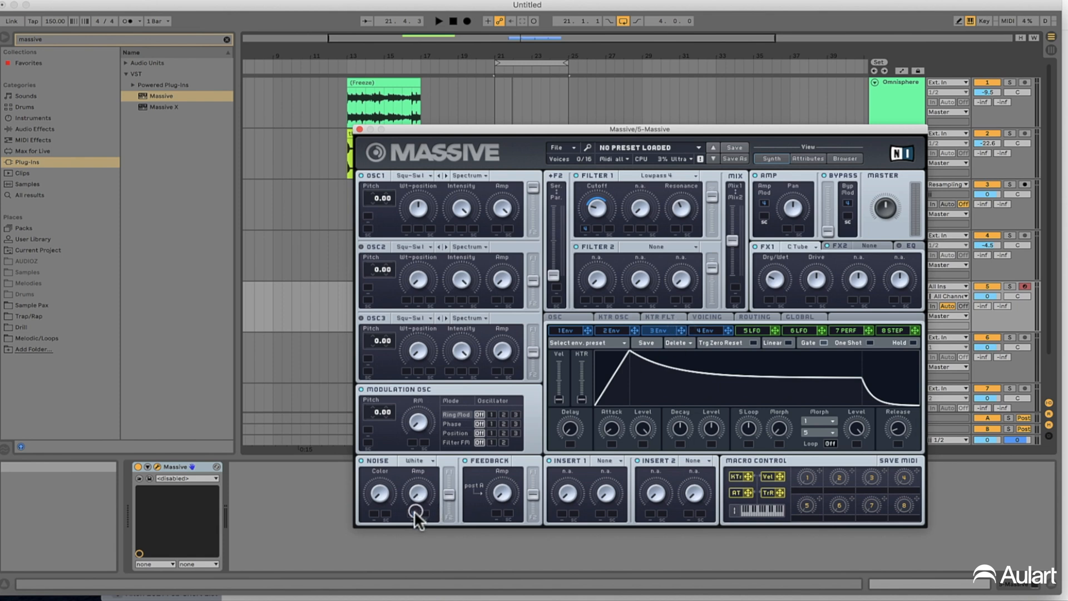
# Modulate the Noise amp with envelope 3, dropping that envelope's decay level to zero and shortening its decay
pyautogui.moveTo(412, 513); pyautogui.dragTo(413, 475)
pyautogui.moveTo(713, 425); pyautogui.dragTo(719, 478)
pyautogui.moveTo(681, 428); pyautogui.dragTo(616, 452)
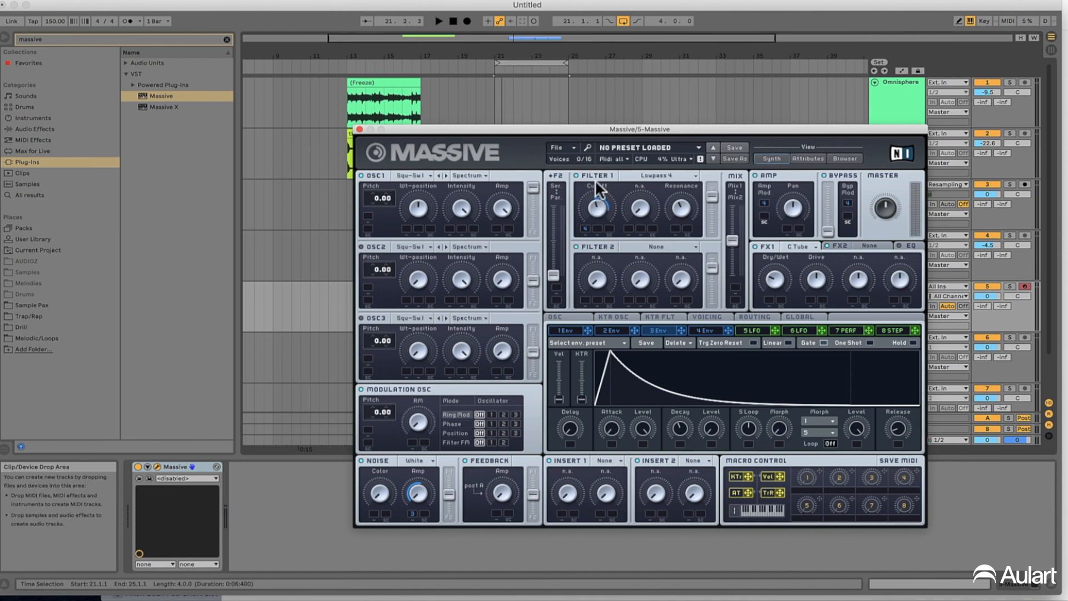
# Try higher and lower Filter 1 cutoff values while auditioning the loop, settling on a suitable brightness
pyautogui.press('space')
pyautogui.moveTo(600, 207); pyautogui.dragTo(600, 155)
pyautogui.press('space')
pyautogui.press('space')
pyautogui.moveTo(600, 209); pyautogui.dragTo(600, 234)
# Adjust the Noise amp and slightly lengthen envelope 3's decay, checking the noise burst in loop playback
pyautogui.press('space')
pyautogui.moveTo(417, 489); pyautogui.dragTo(384, 338)
pyautogui.press('space')
pyautogui.press('space')
pyautogui.press('space')
pyautogui.moveTo(675, 425); pyautogui.dragTo(687, 394)
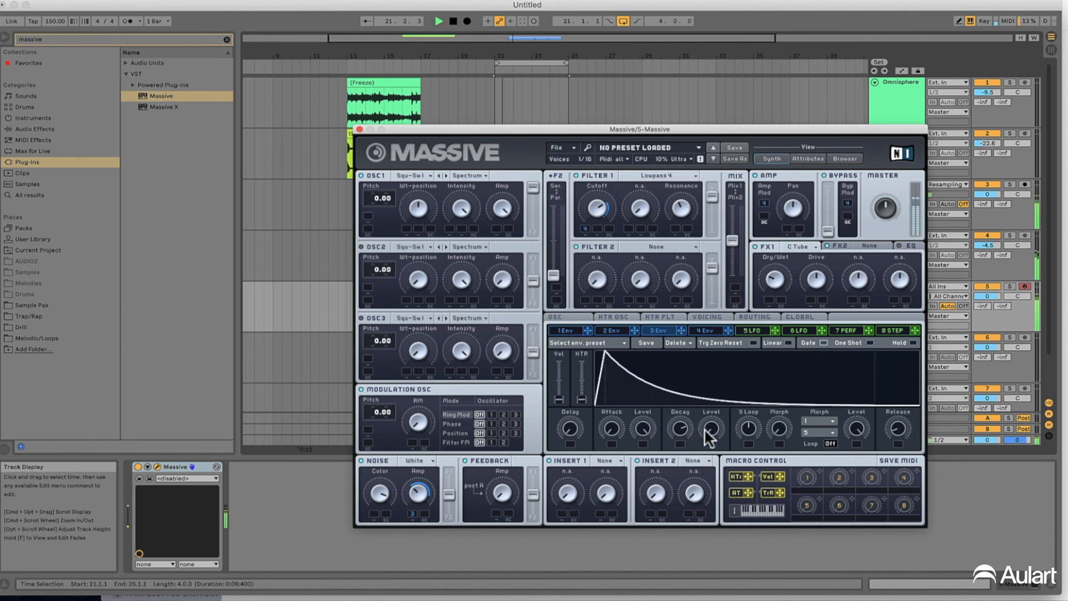
pyautogui.press('space')
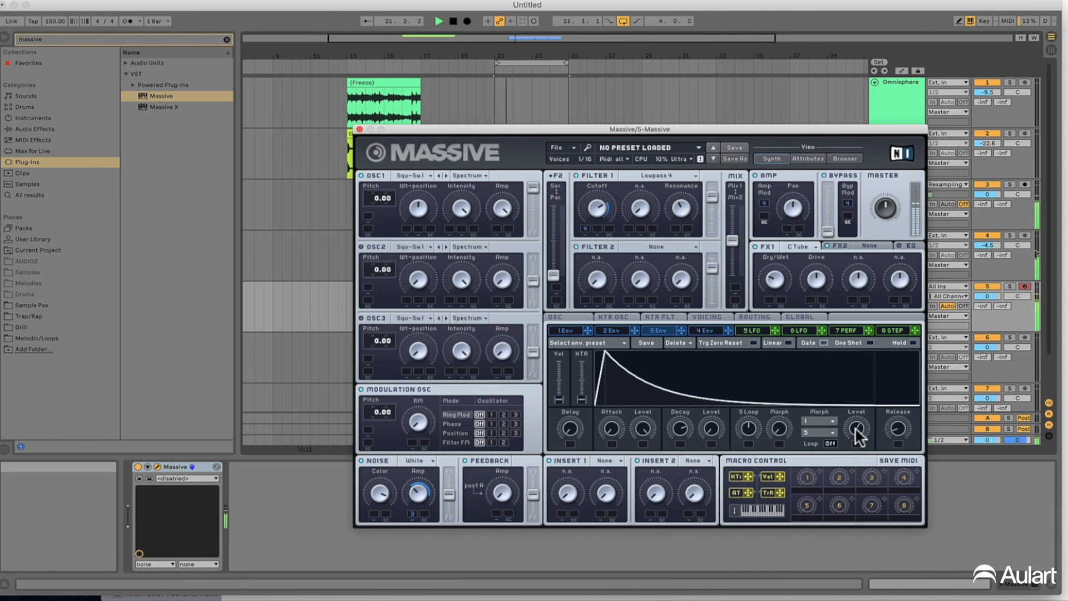
pyautogui.press('space')
pyautogui.press('space')
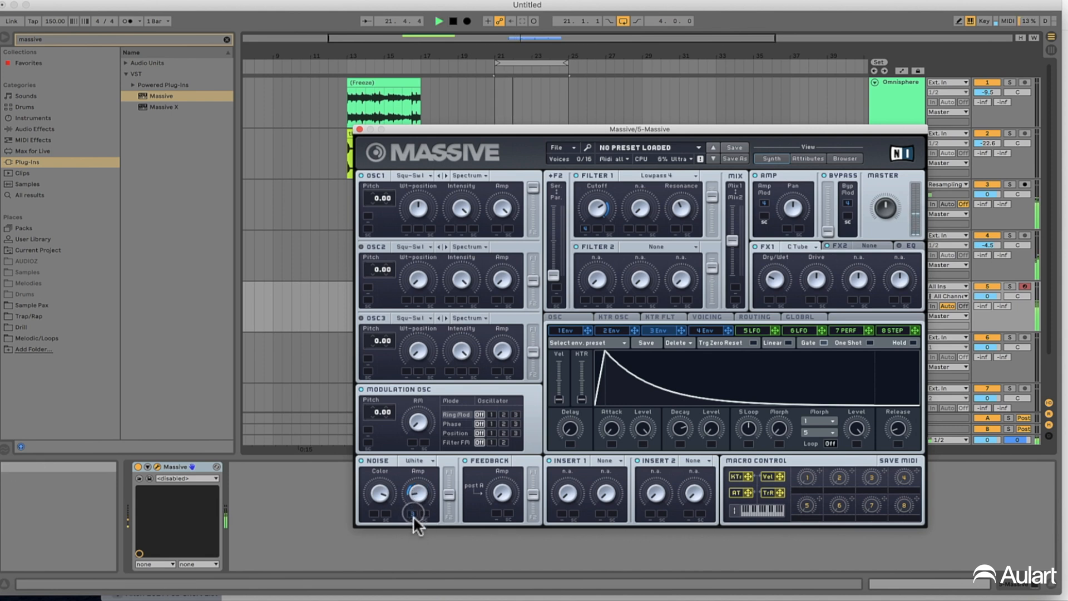
# Return the playback position to the start of the Massive clip at bar 21 and audition the loop
pyautogui.click(512, 103)
pyautogui.press('space')
pyautogui.click(496, 352)
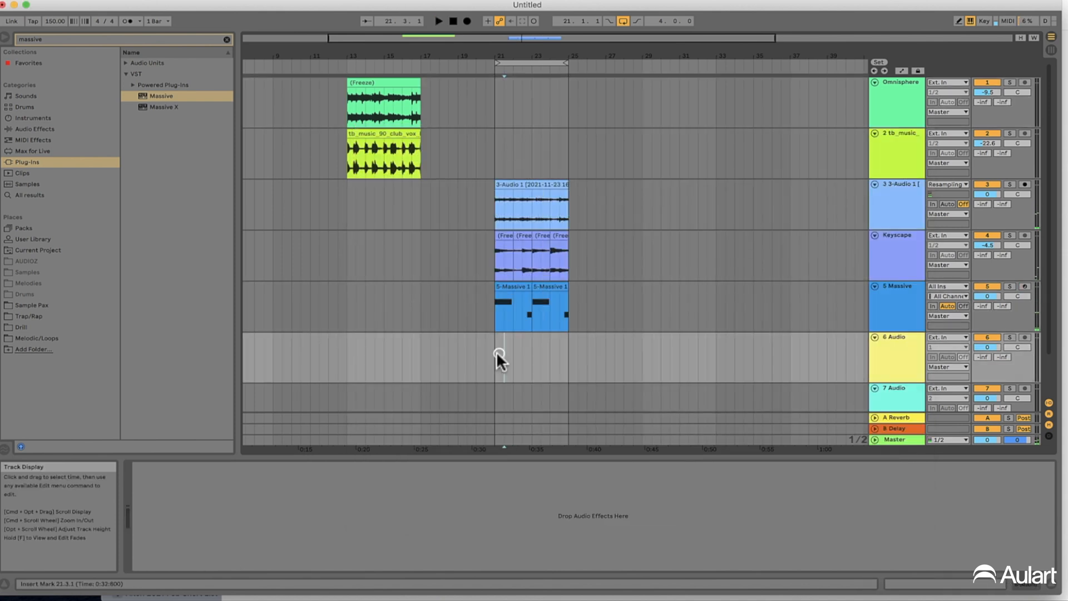
pyautogui.click(497, 303)
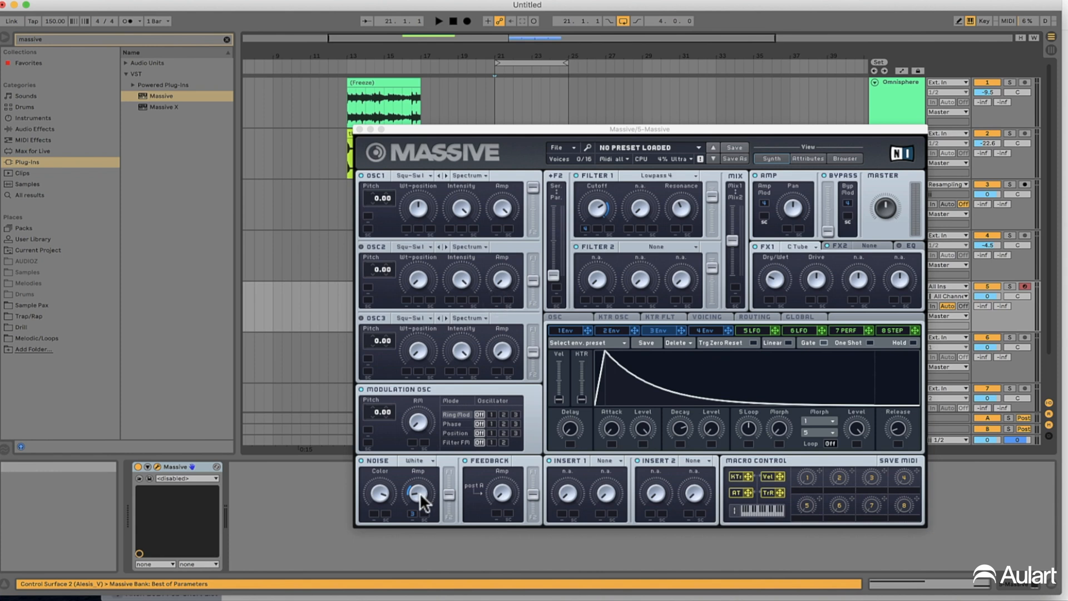
pyautogui.press('space')
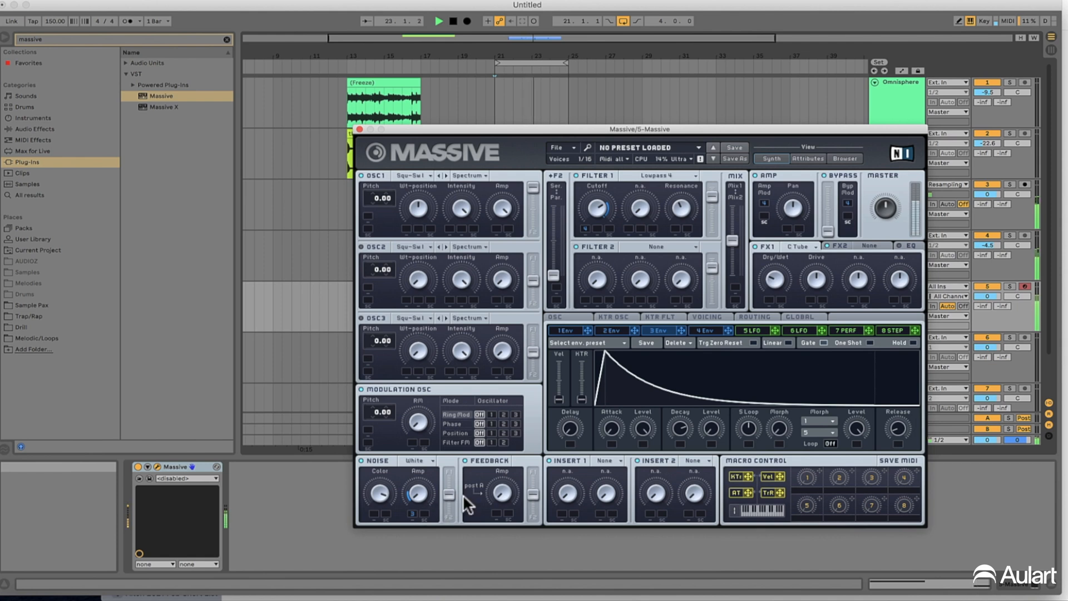
pyautogui.press('space')
# Fine-tune envelope 3's release and display envelope 4
pyautogui.moveTo(899, 423)
pyautogui.mouseDown()
pyautogui.moveTo(890, 402)
pyautogui.moveTo(897, 429)
pyautogui.mouseUp()
pyautogui.press('space')
pyautogui.click(711, 328)
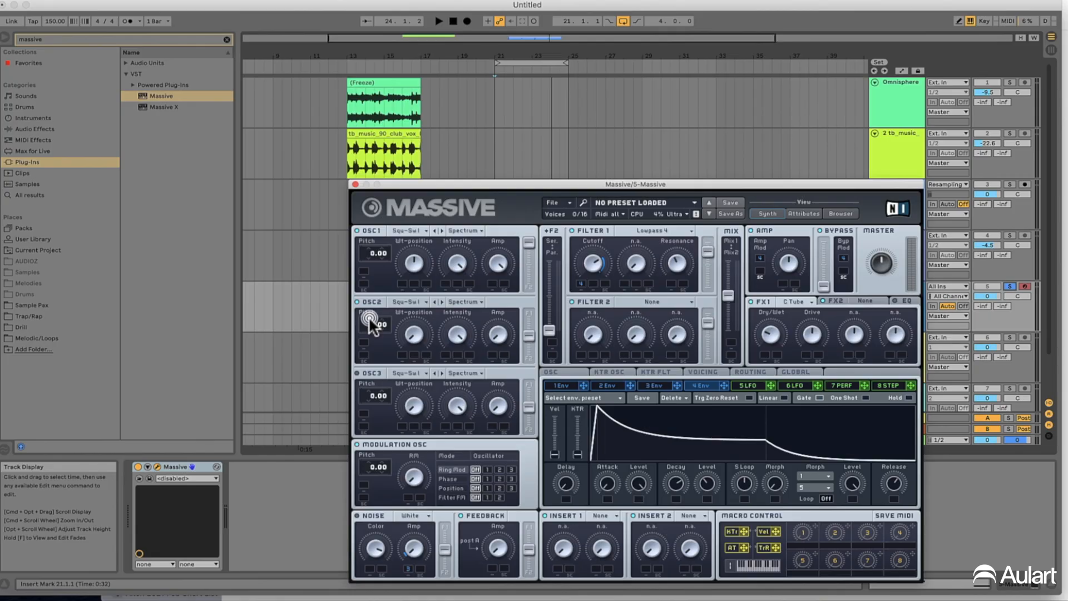
# Tune OSC2 to 7.00 and blend it in at a partial amp level, with the Massive track's volume lowered to -2.9
pyautogui.click(370, 320)
pyautogui.click(897, 301)
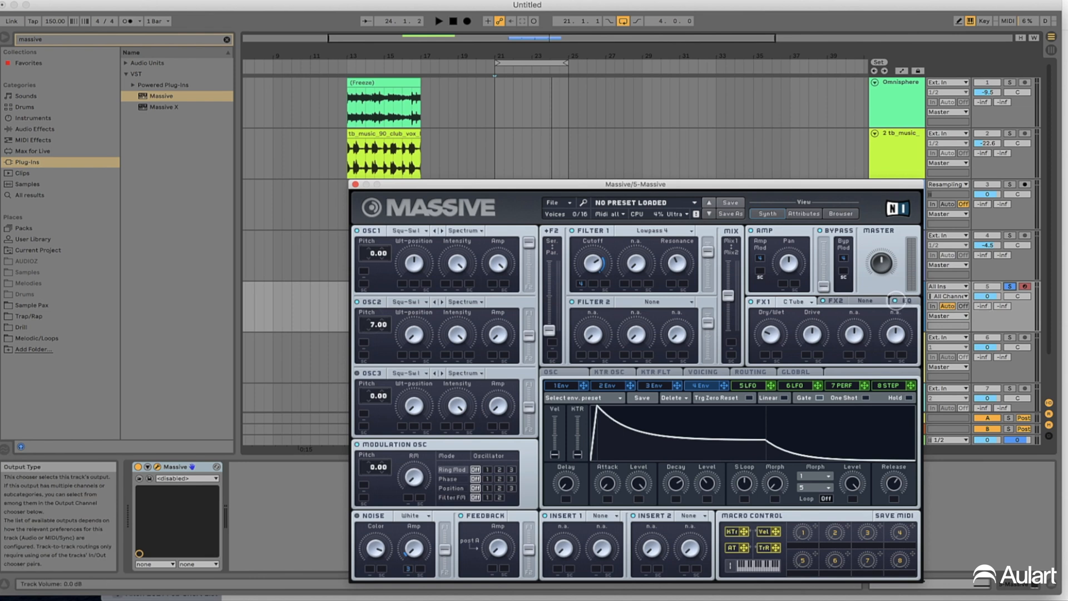
pyautogui.moveTo(988, 297); pyautogui.dragTo(987, 300)
pyautogui.click(502, 335)
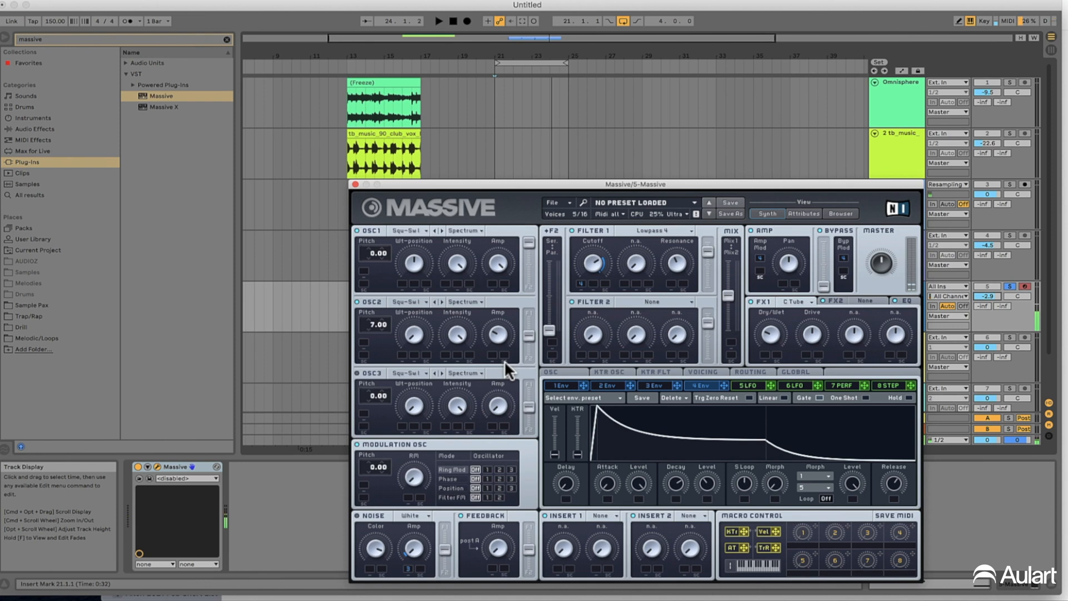
pyautogui.click(358, 301)
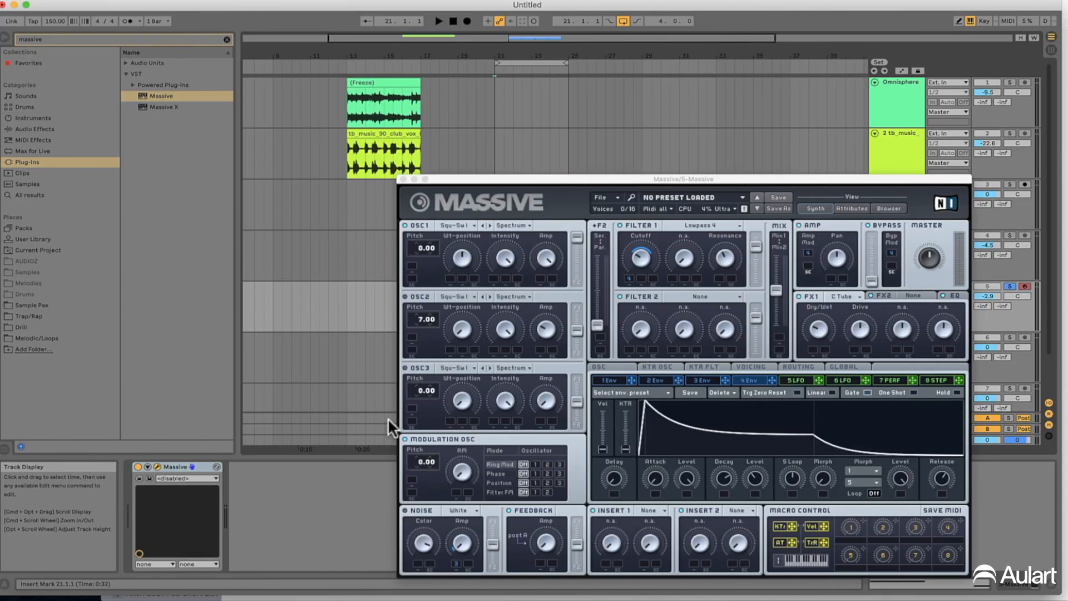
# Close the Massive window and play the loop with the Massive track's solo switched off to hear the full mix
pyautogui.moveTo(637, 178); pyautogui.dragTo(534, 121)
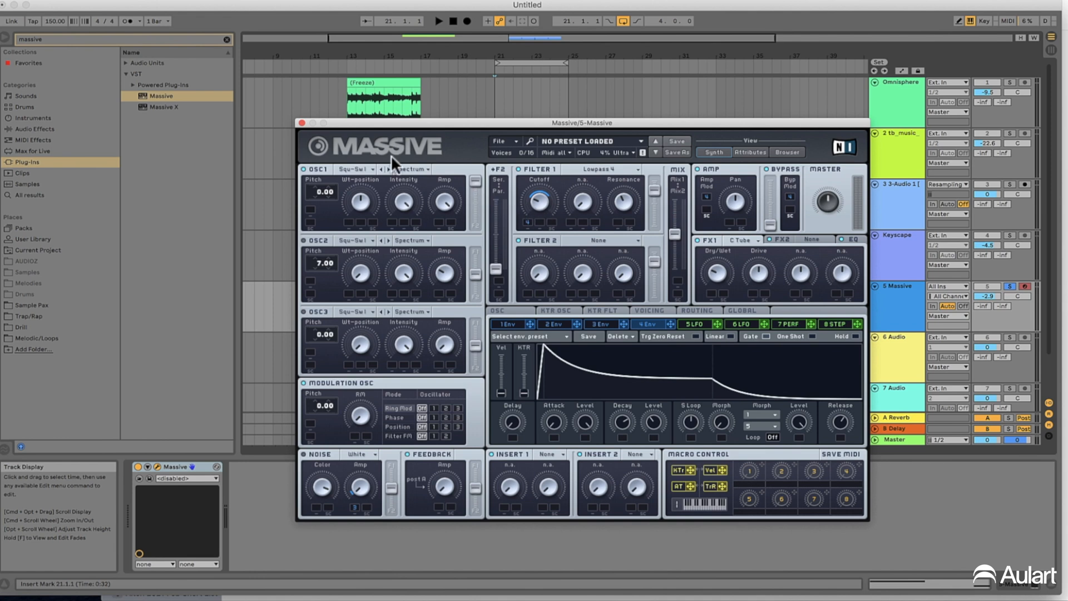
pyautogui.click(301, 123)
pyautogui.press('space')
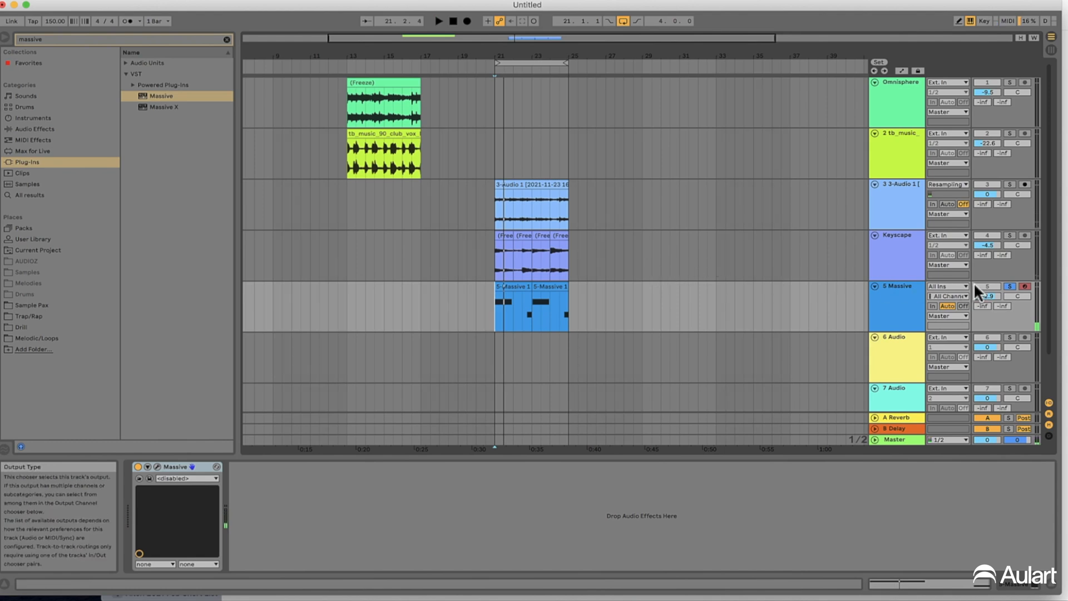
pyautogui.click(1010, 287)
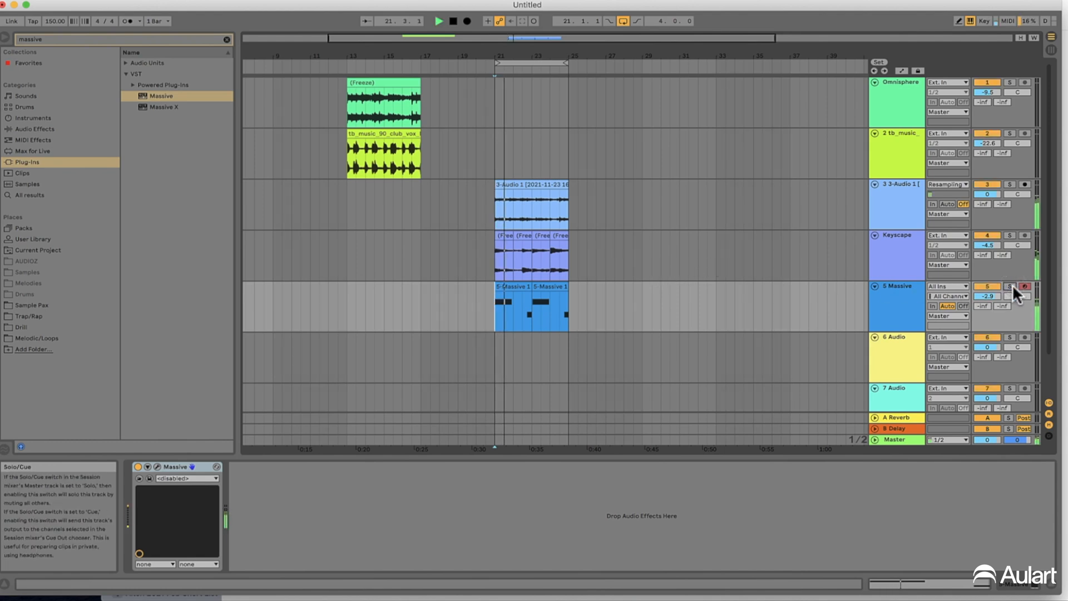